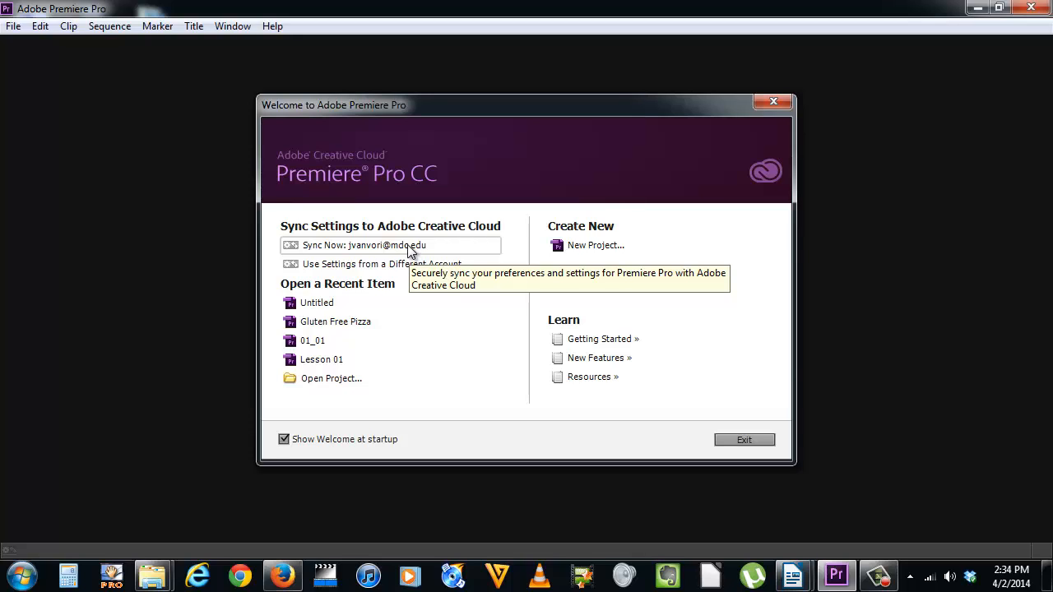
- Look at the Creative Cloud sign-in dialogs for syncing settings with the current account and with a different account
click(326, 250)
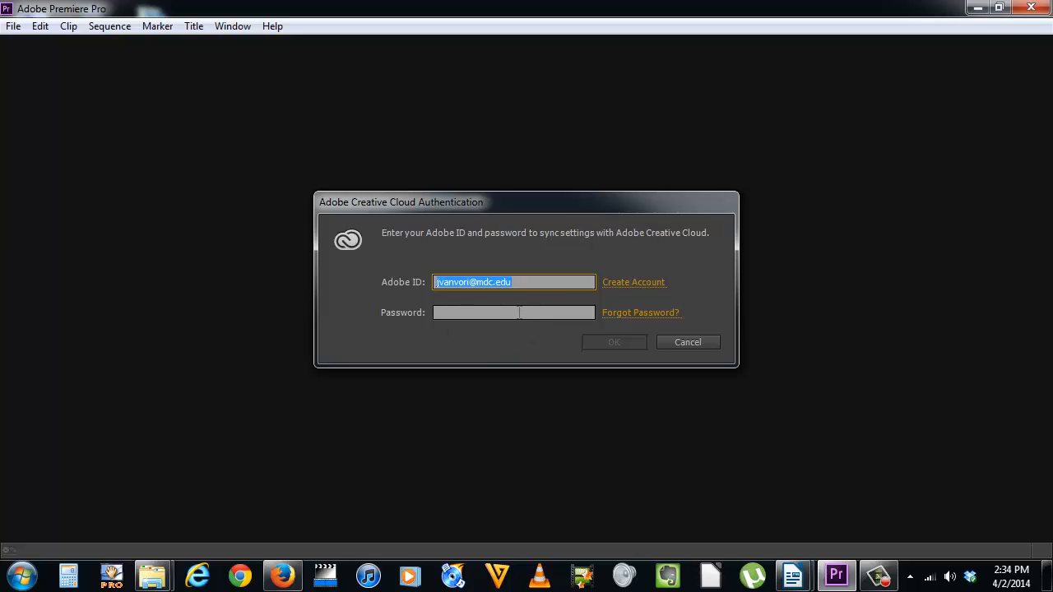
click(686, 342)
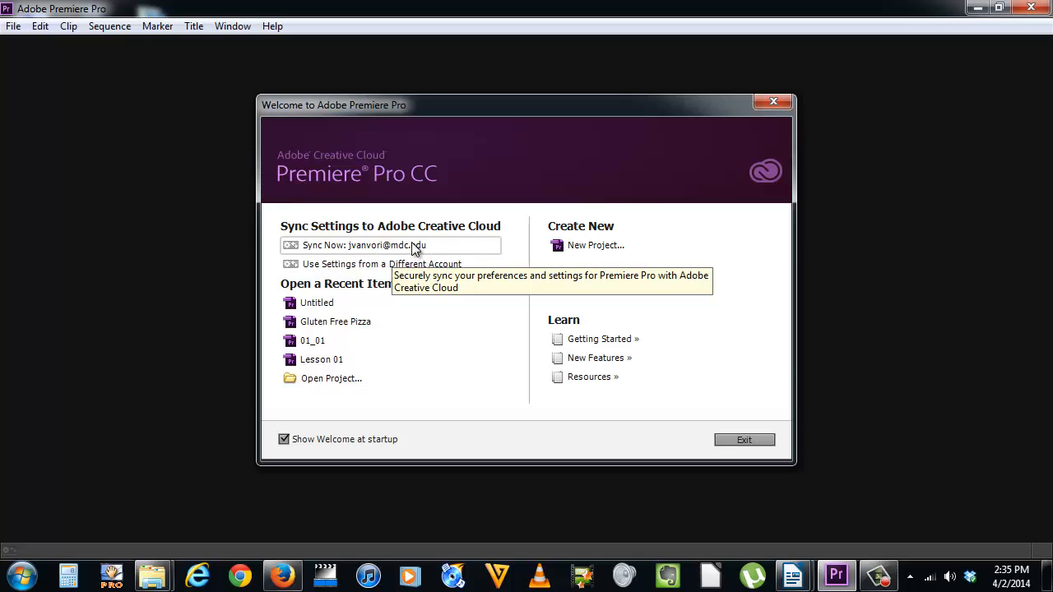
click(292, 265)
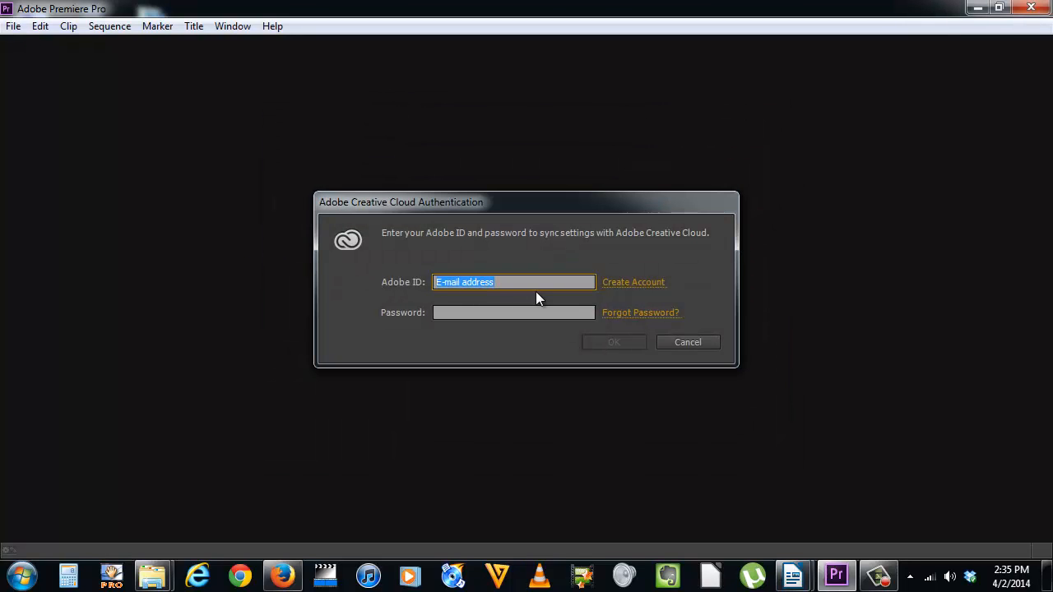
click(710, 344)
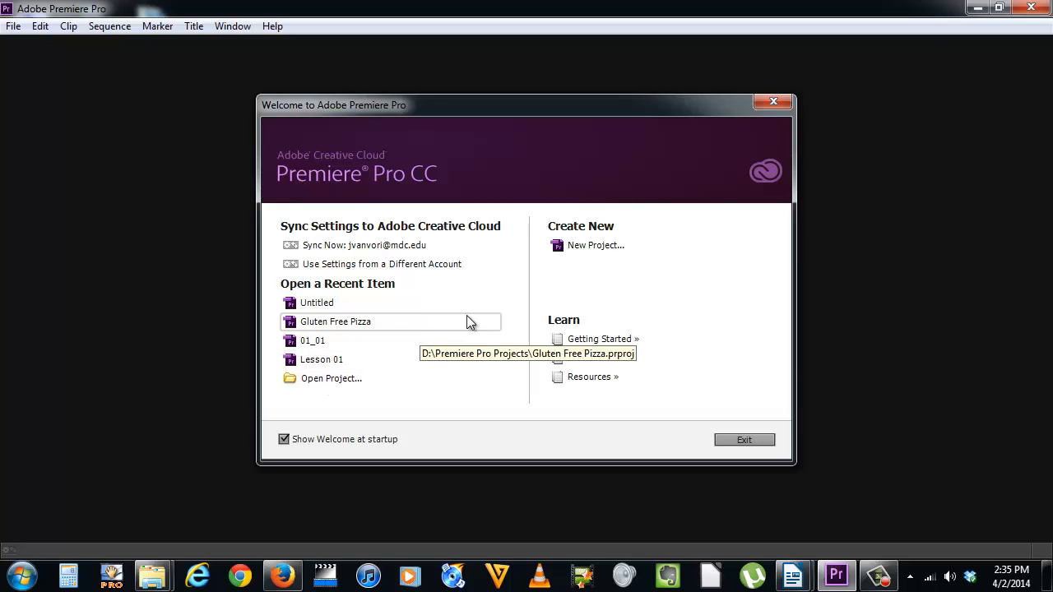
- Start a new project and set its location to the Premiere Pro Projects folder on the RAID (D:) drive
click(618, 248)
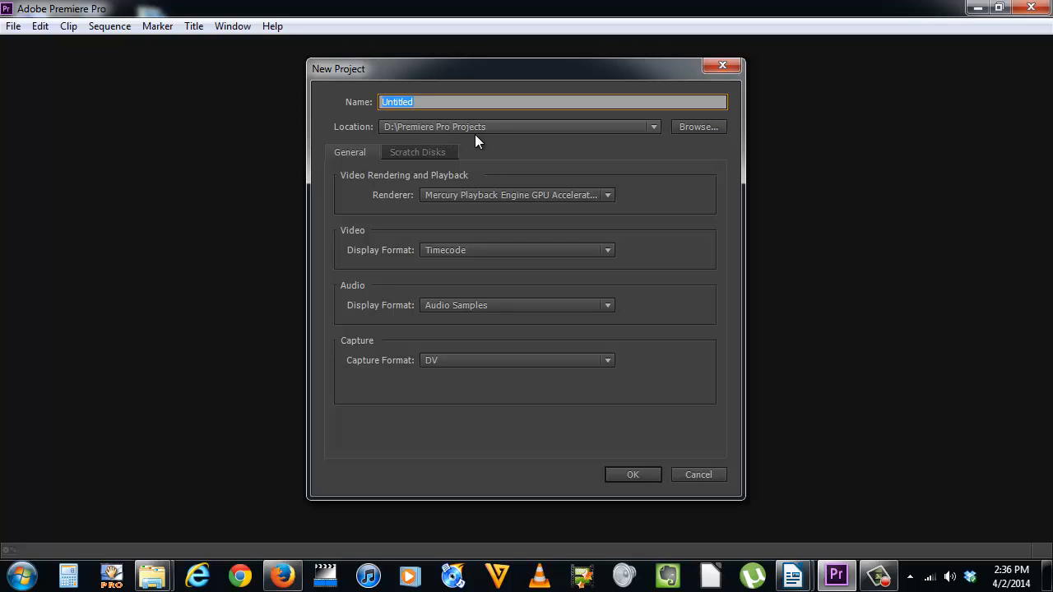
click(703, 128)
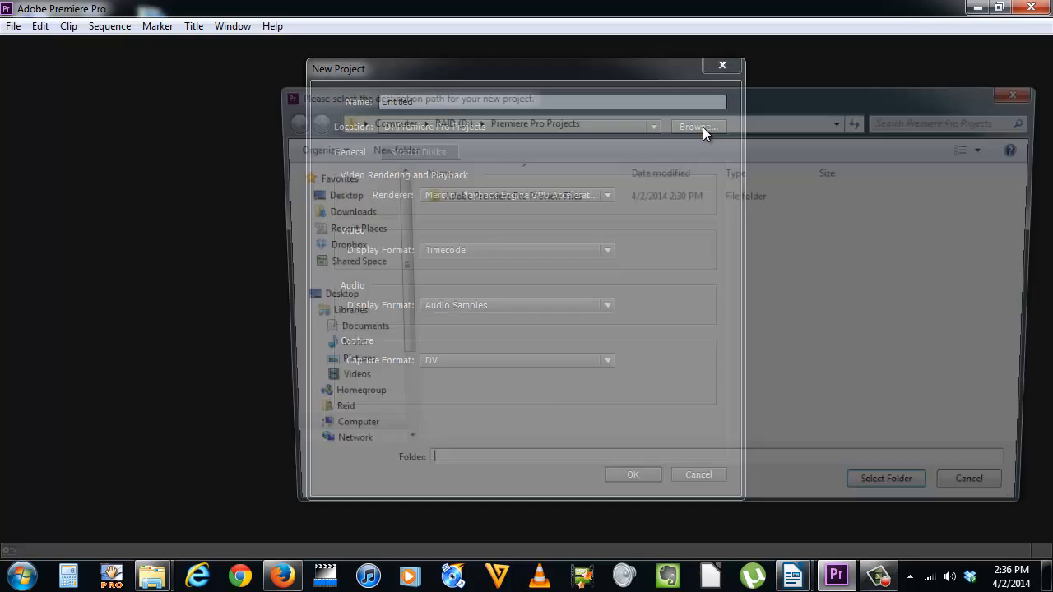
drag(388, 322, 395, 406)
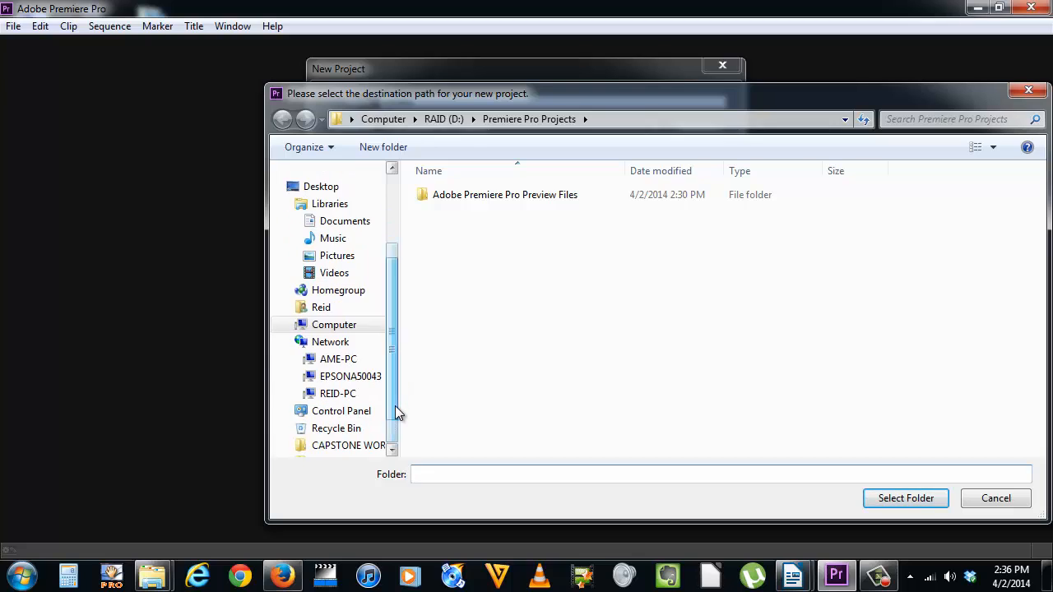
click(292, 327)
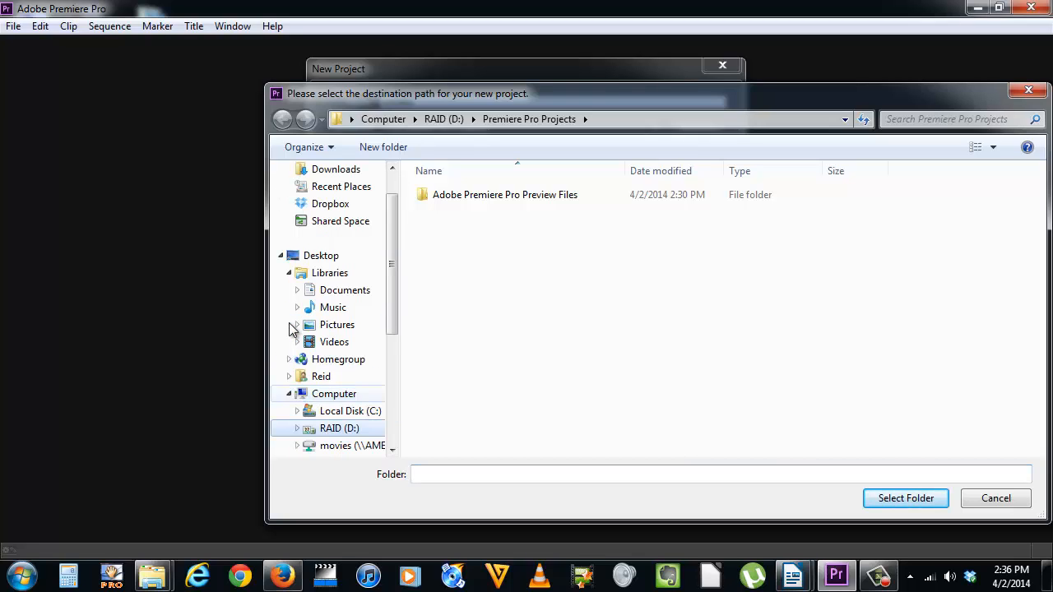
drag(390, 321, 395, 348)
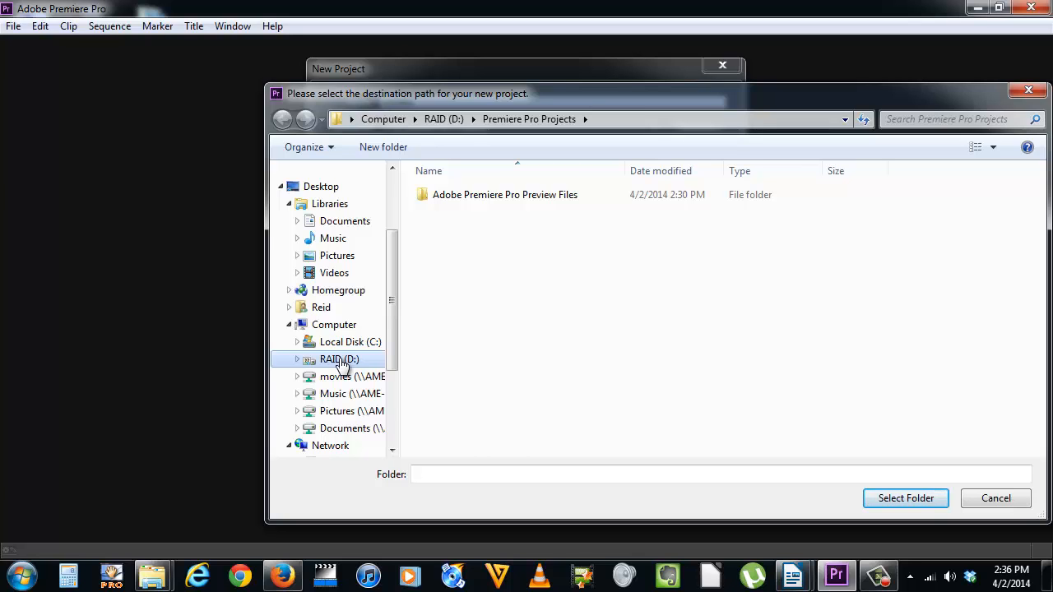
click(341, 364)
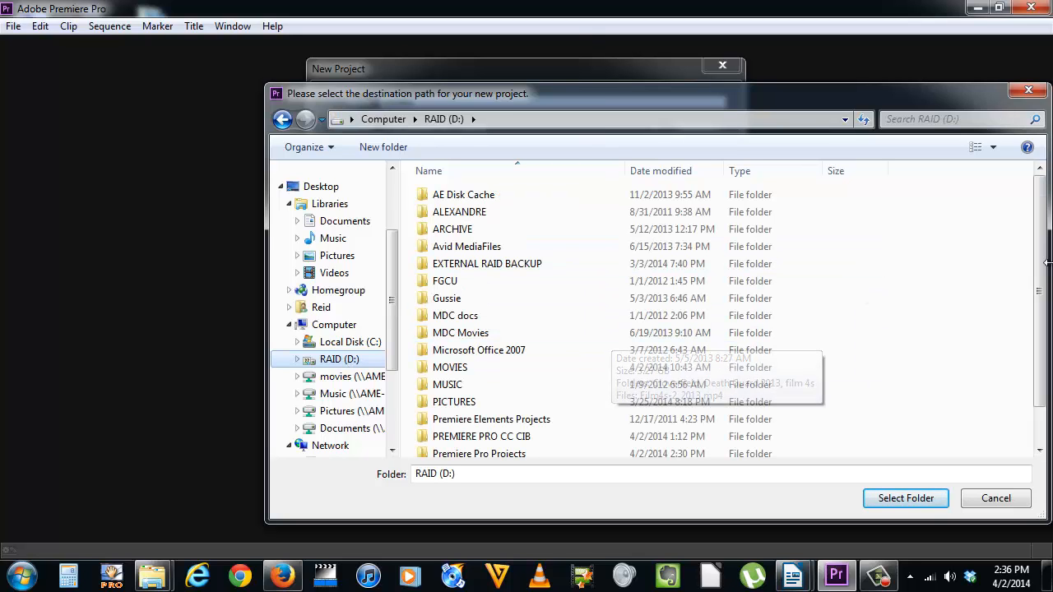
drag(1040, 263, 1039, 329)
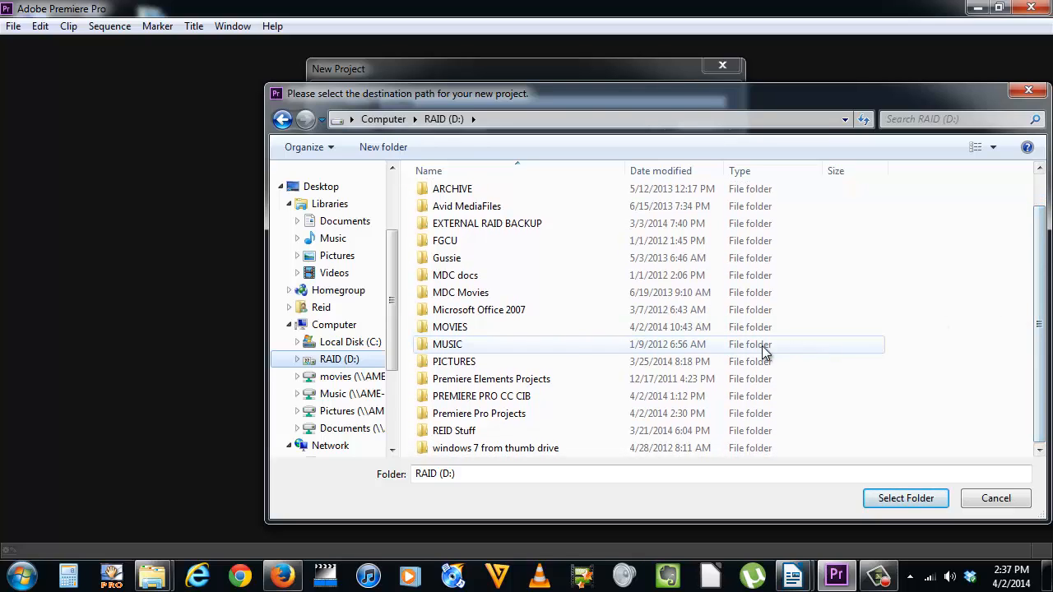
click(507, 420)
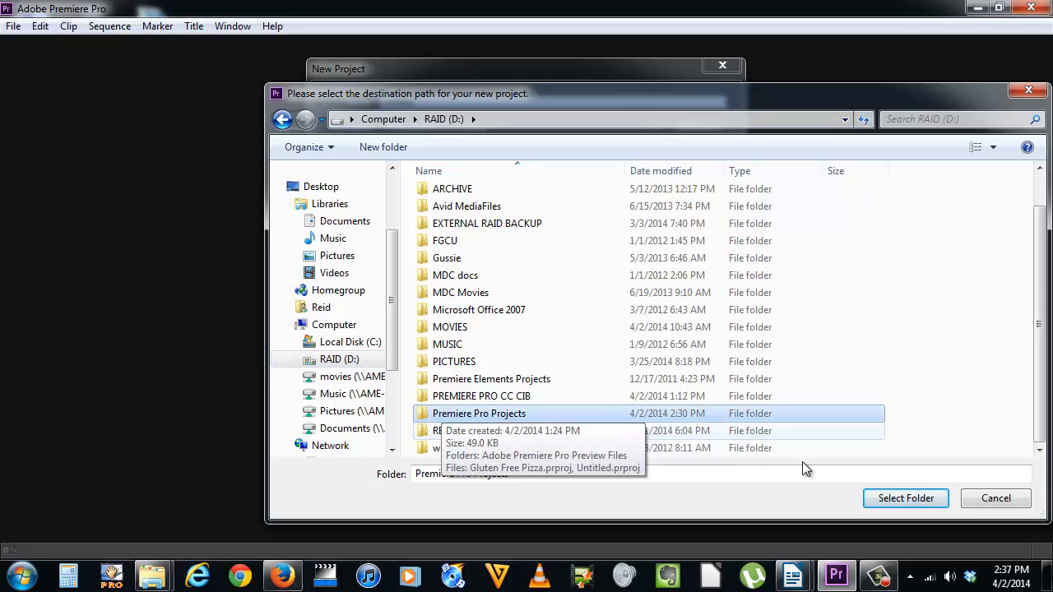
click(907, 498)
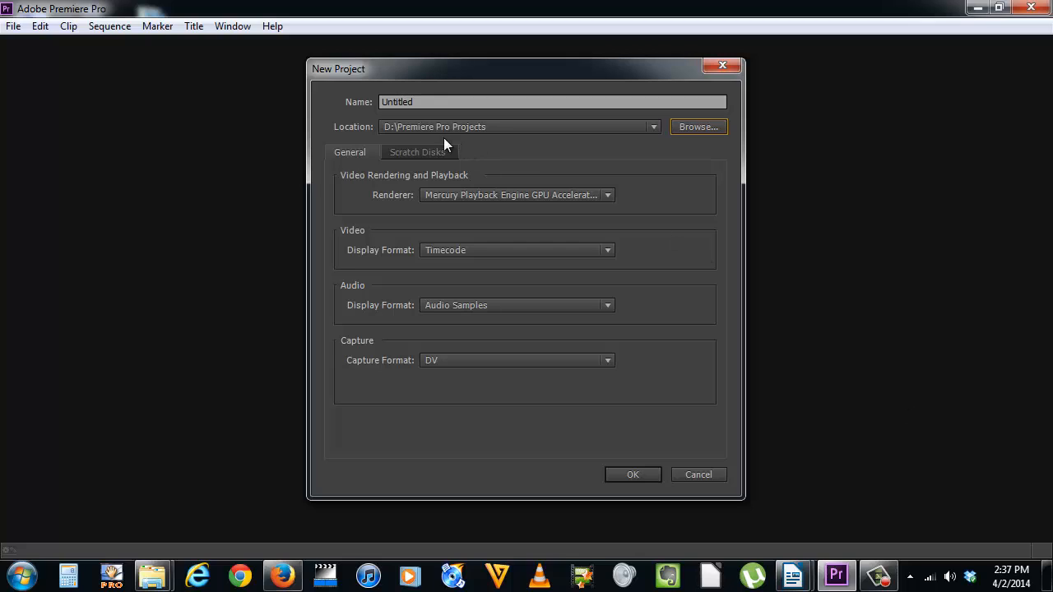
- Name the new project "Gluten Free Pizza"
drag(469, 101, 369, 99)
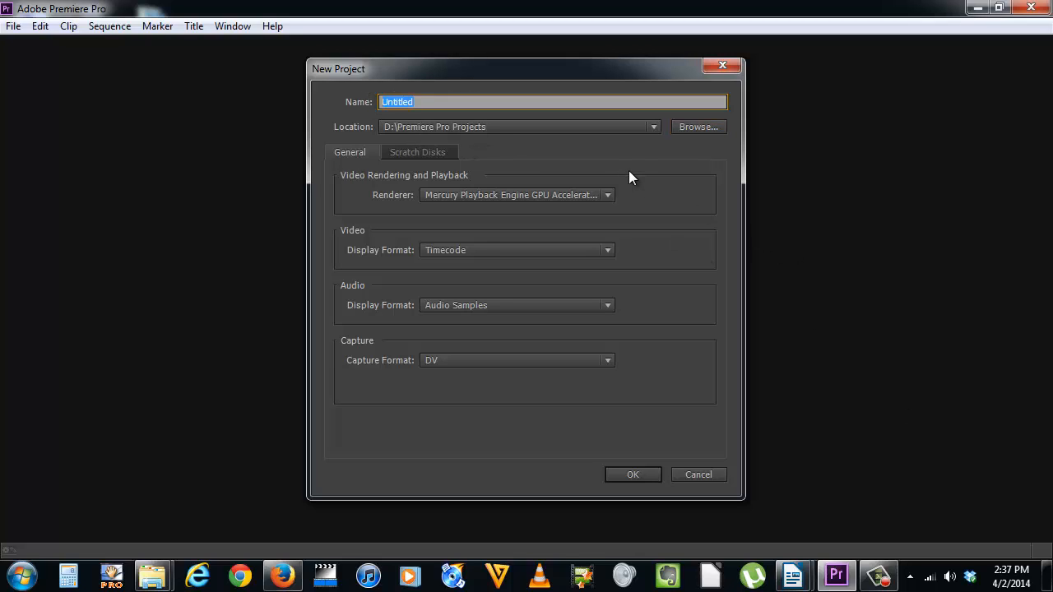
text(Gluten Free Pizza)
- Rename the project with the author's surname and first initial followed by "-gluten free pizza"
drag(489, 102, 383, 102)
text(vanvorir)
key(BackSpace)
text(sr-gluten free pizza)
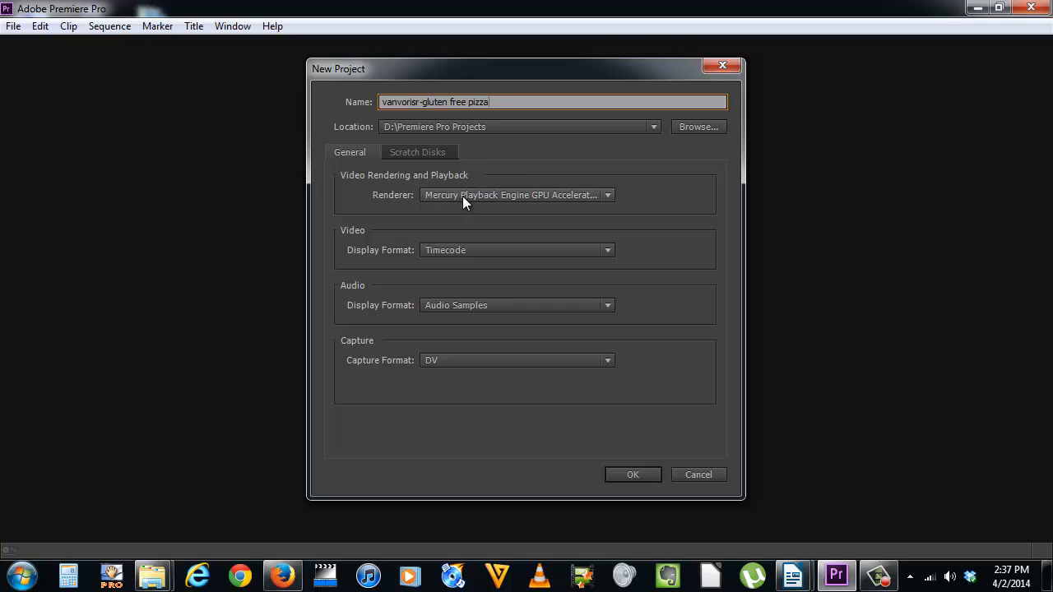
- Use Mercury Playback Engine GPU Acceleration (CUDA) as the renderer and create the project with scratch disks kept at Same as Project
click(610, 197)
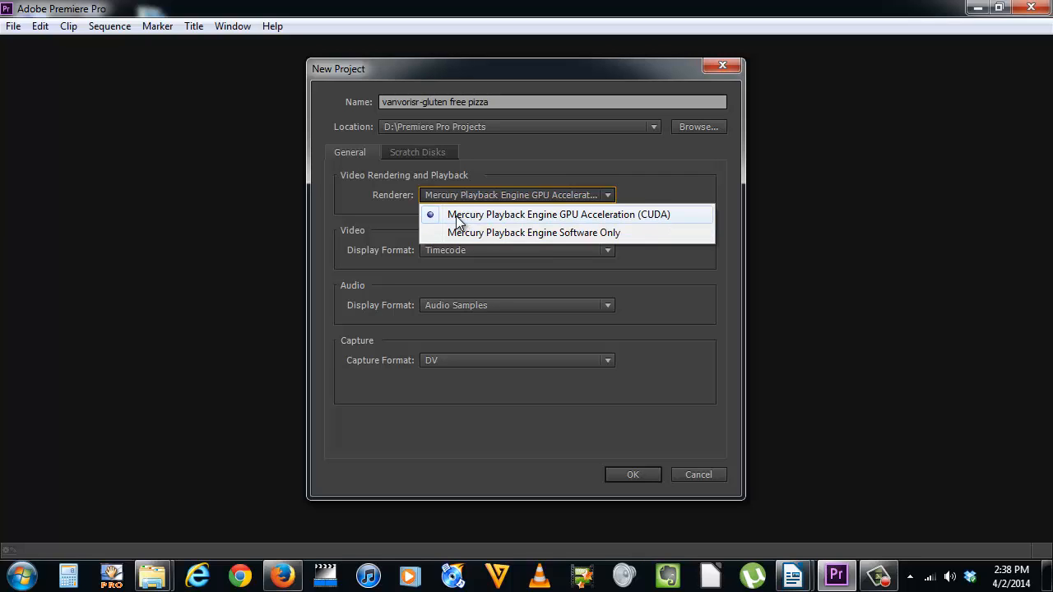
click(635, 216)
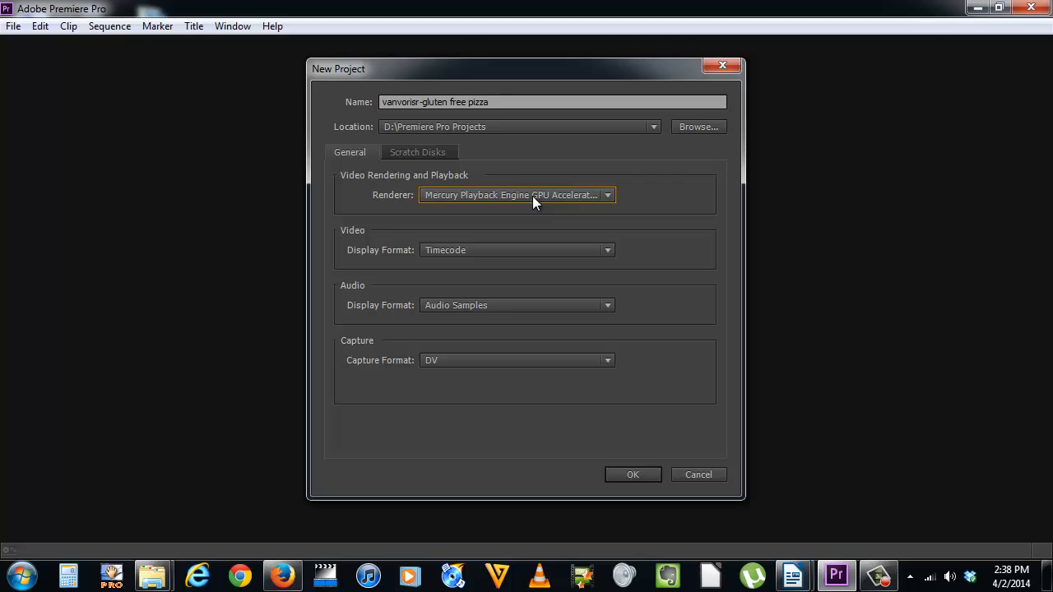
click(428, 153)
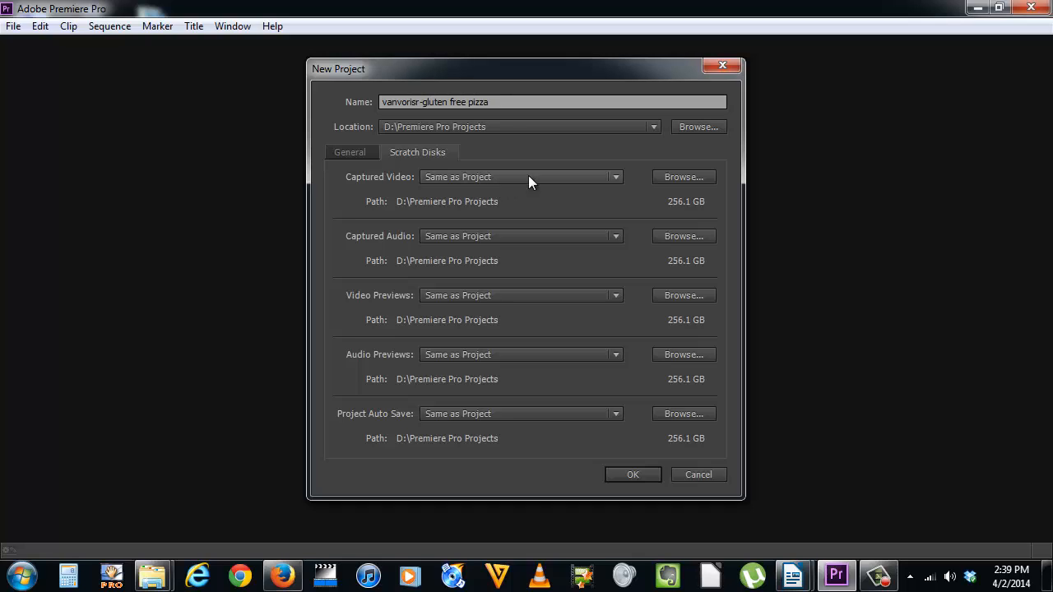
click(616, 178)
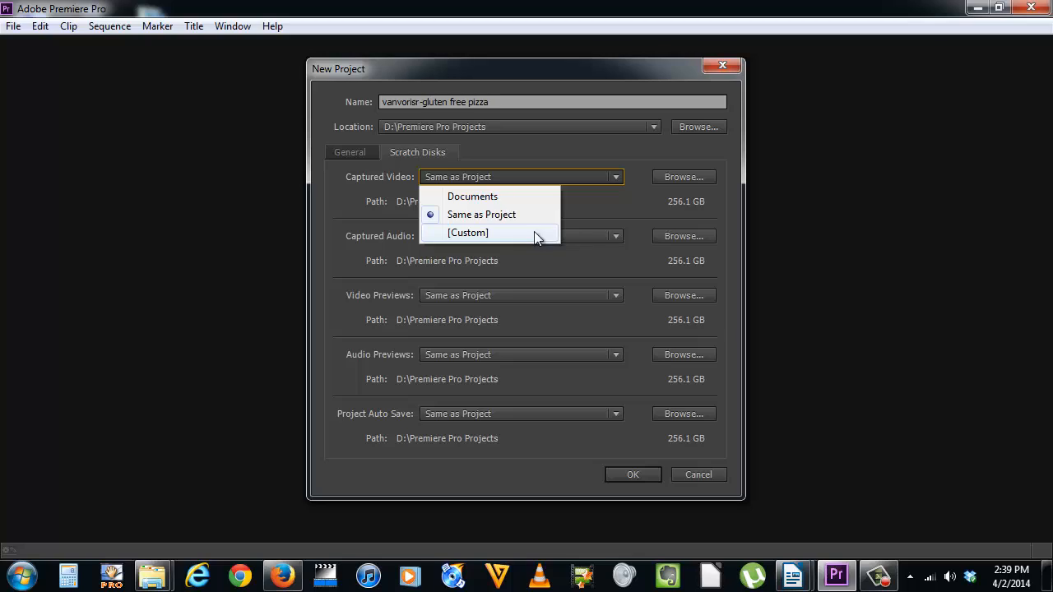
click(632, 208)
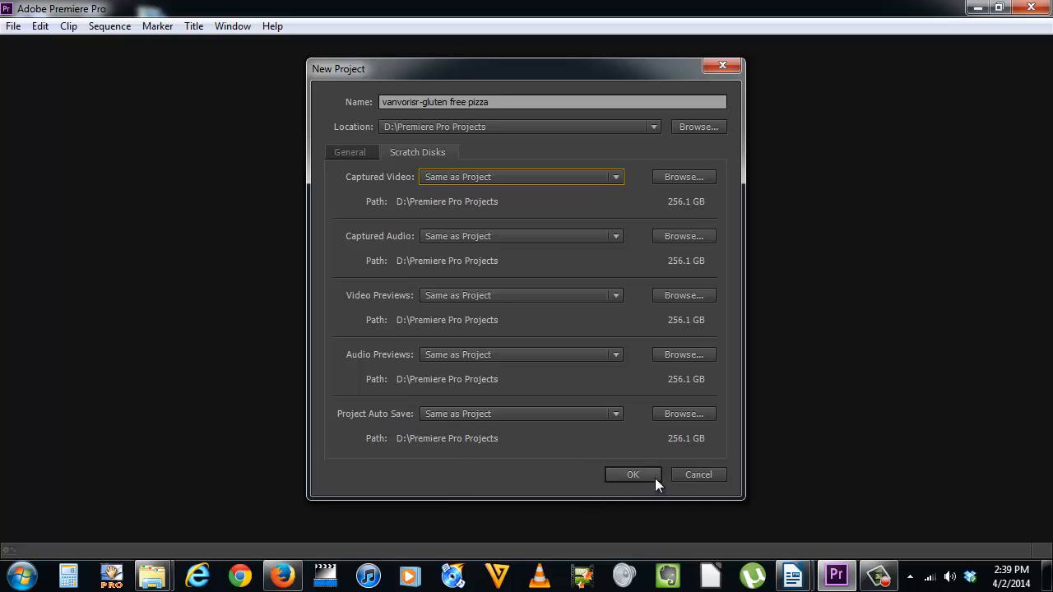
click(632, 474)
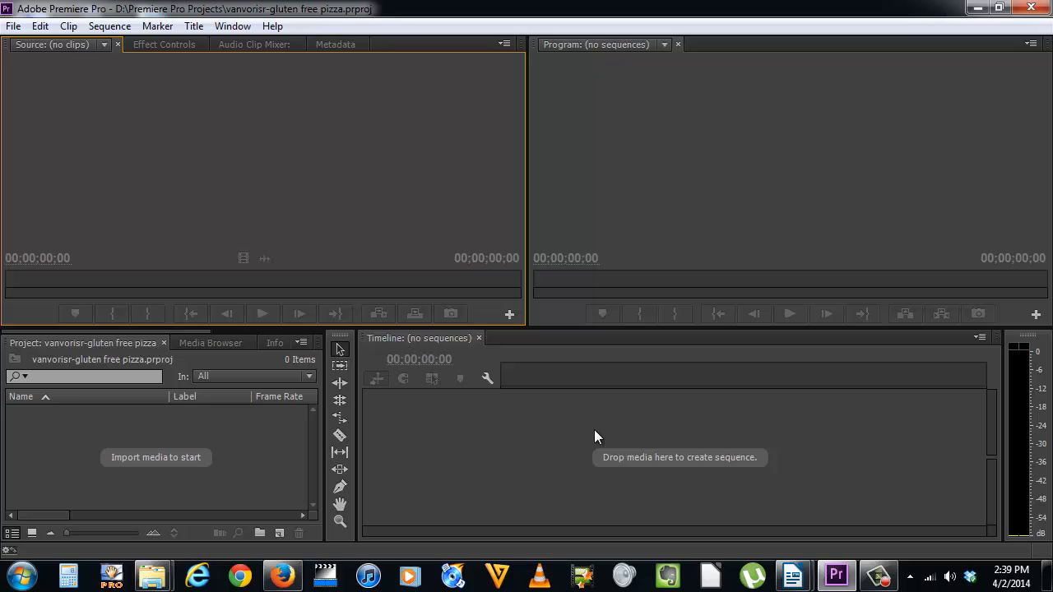
- Set the sync preferences to Ask my preference when syncing and to automatically clear settings on application quit
click(18, 553)
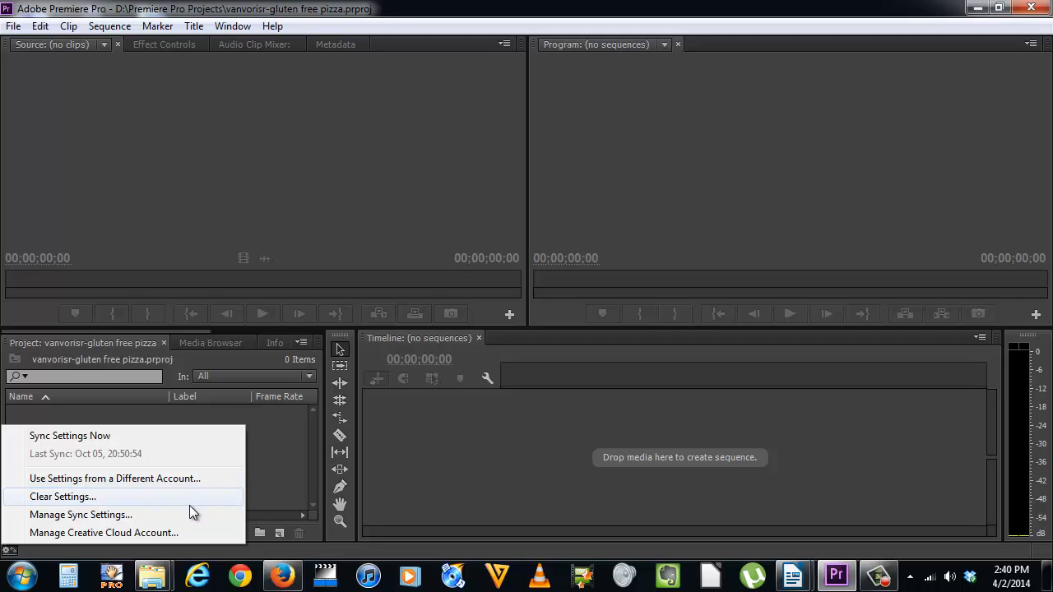
click(122, 514)
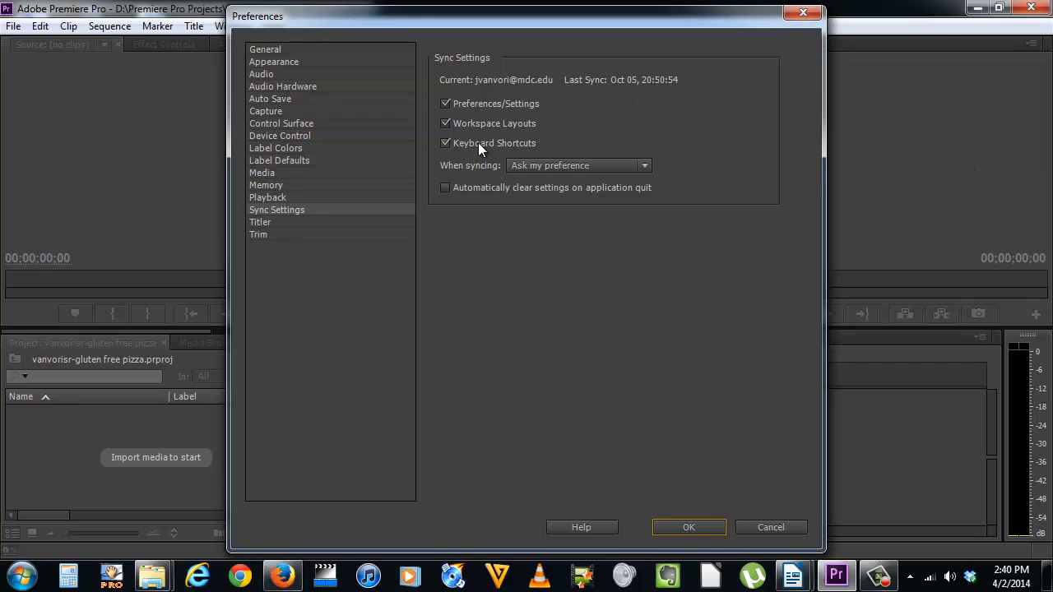
click(644, 165)
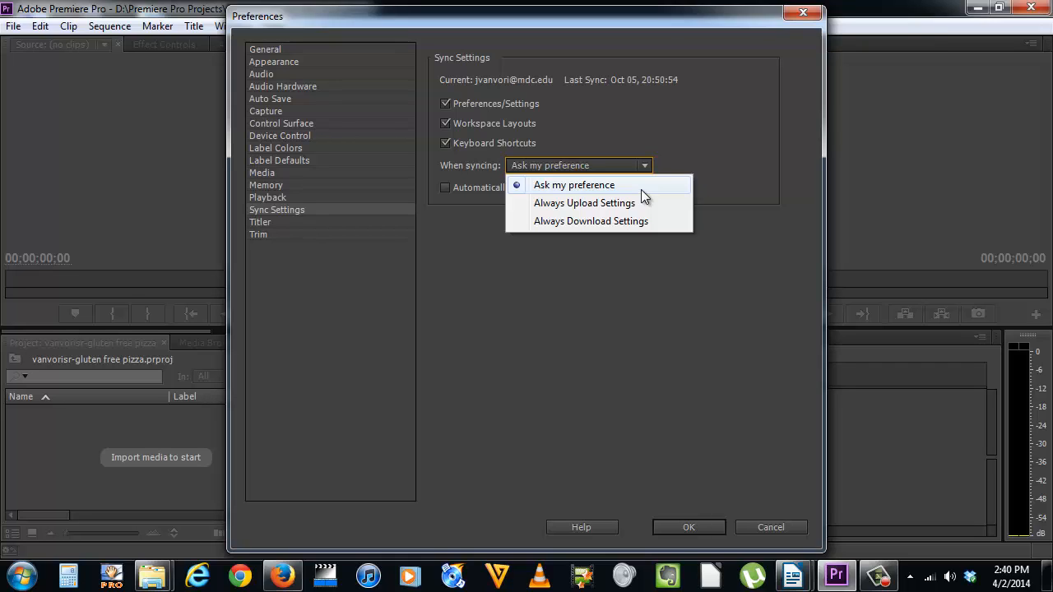
click(640, 190)
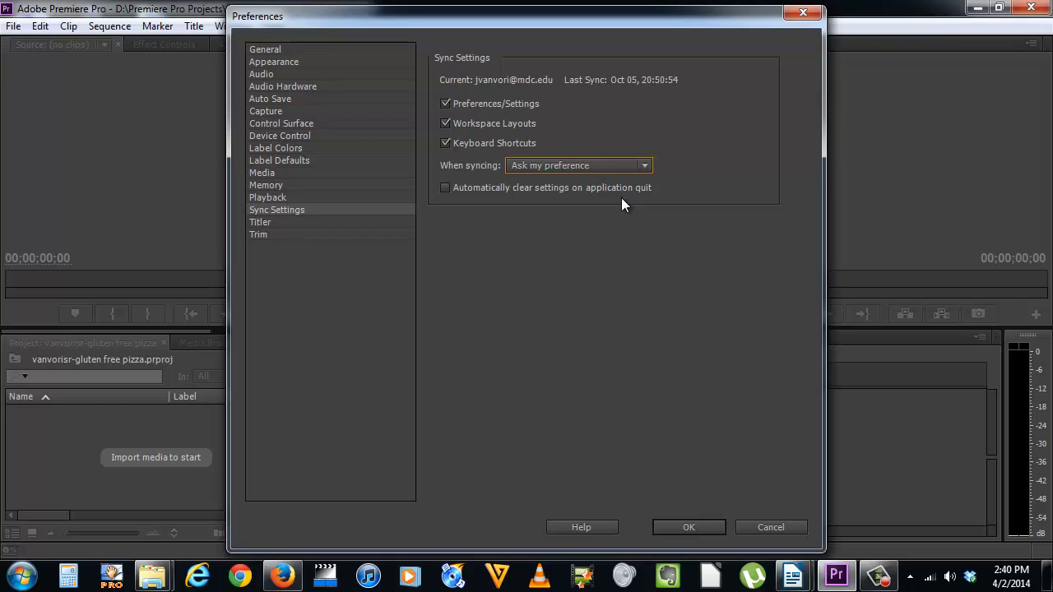
click(446, 189)
click(701, 527)
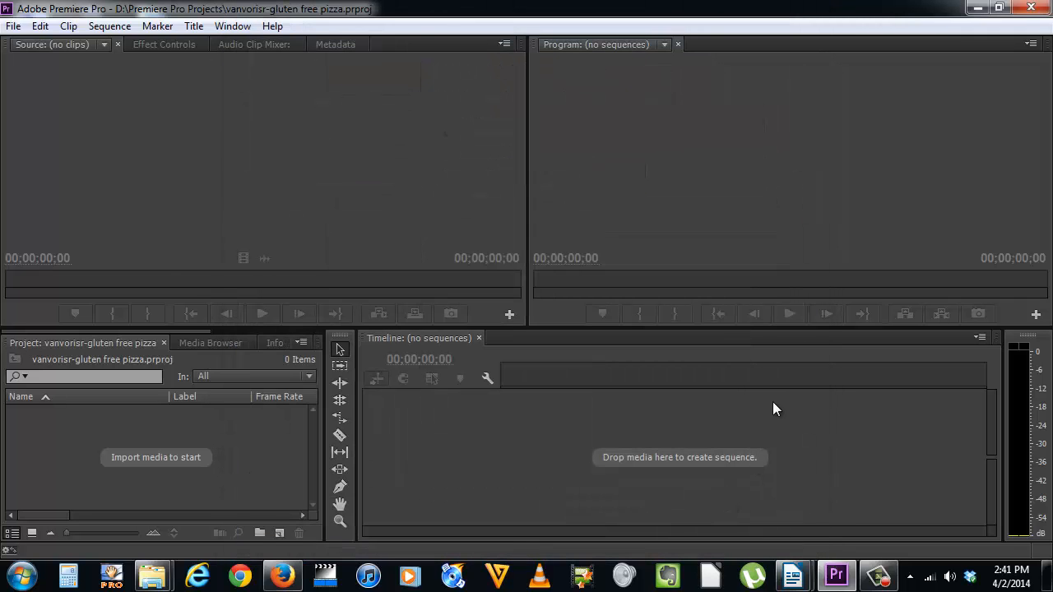